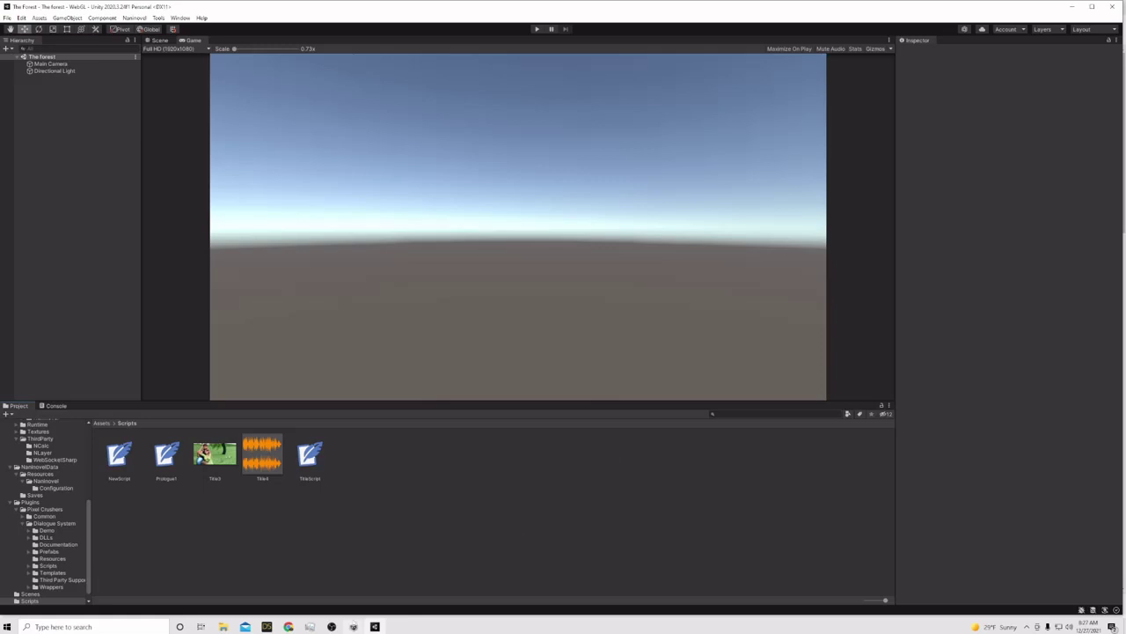
Create a Naninovel Script asset named 'Pro A' in the Scripts folder
mouse_move(373, 626)
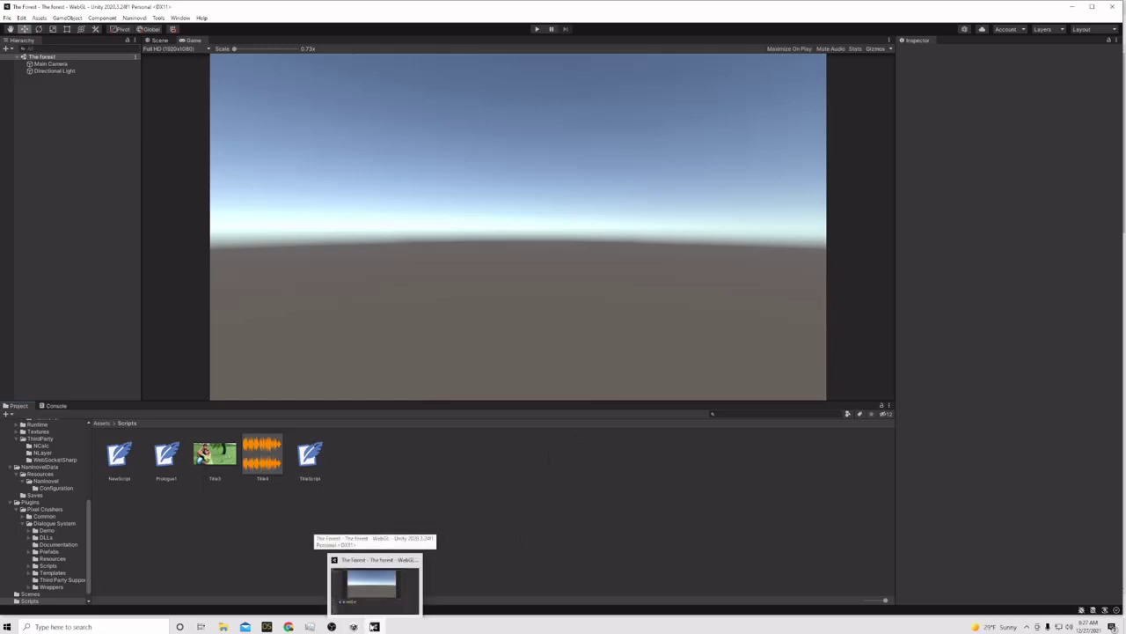
left_click(397, 555)
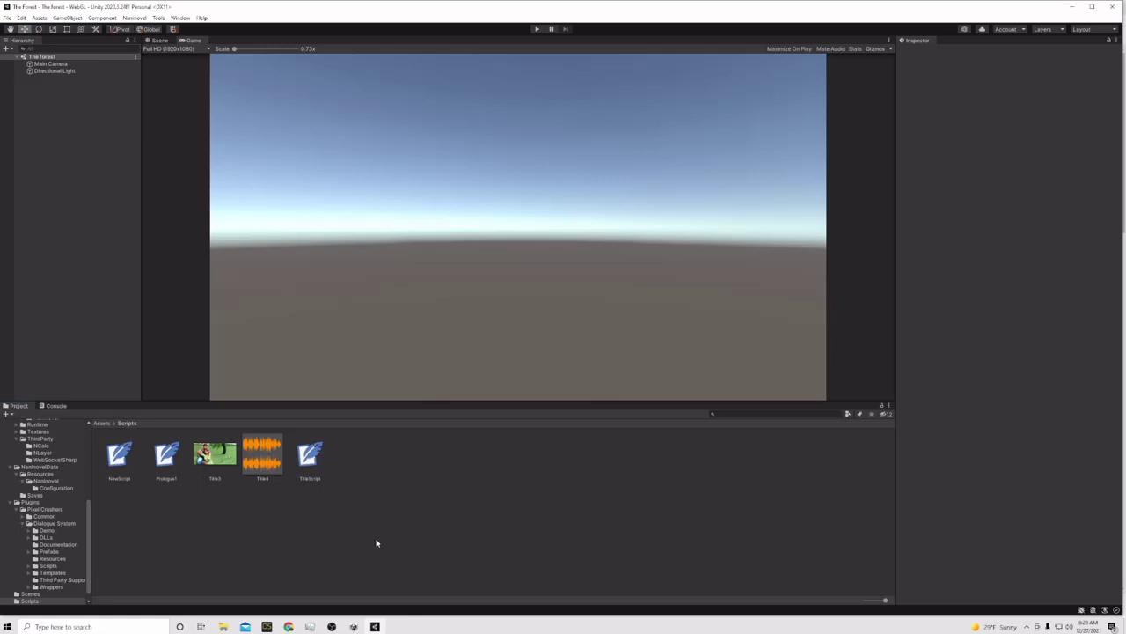
right_click(380, 464)
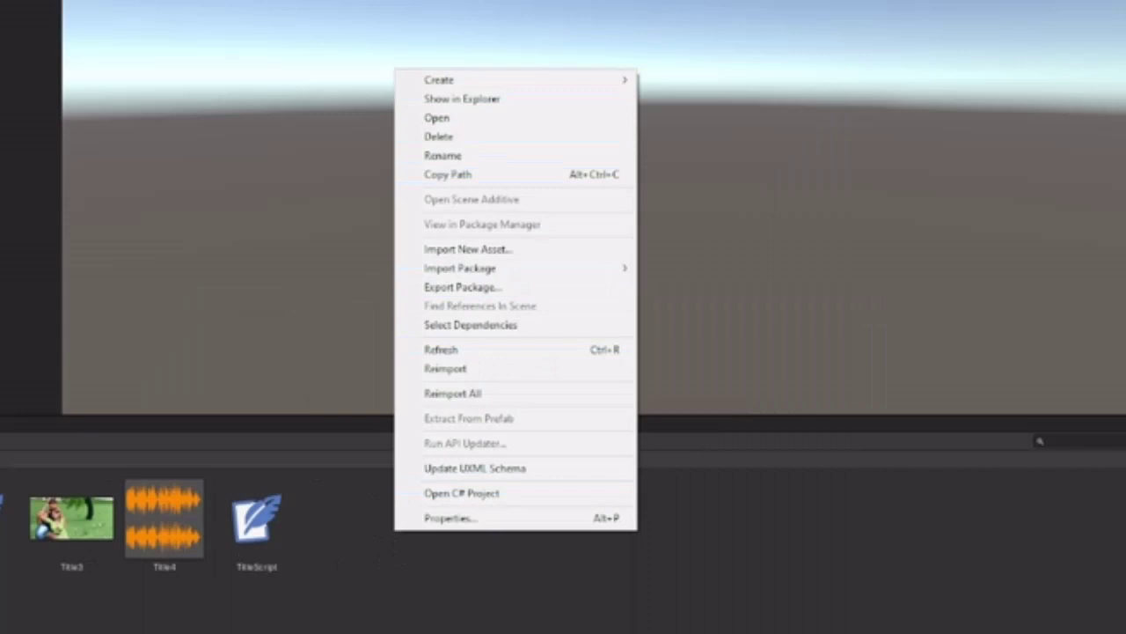
mouse_move(475, 84)
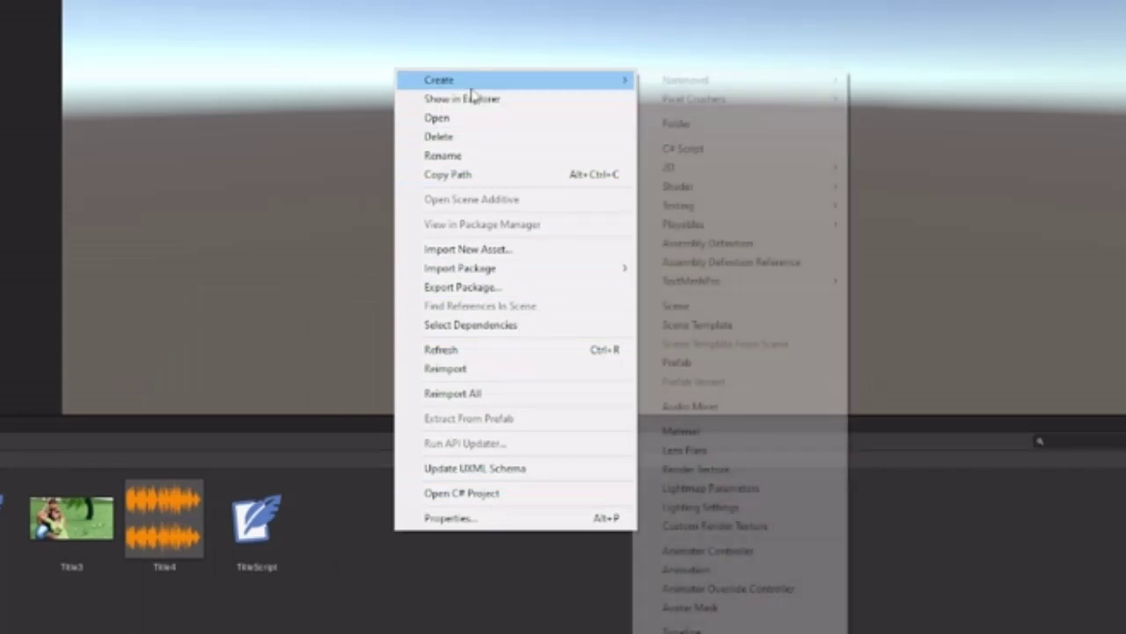
mouse_move(679, 80)
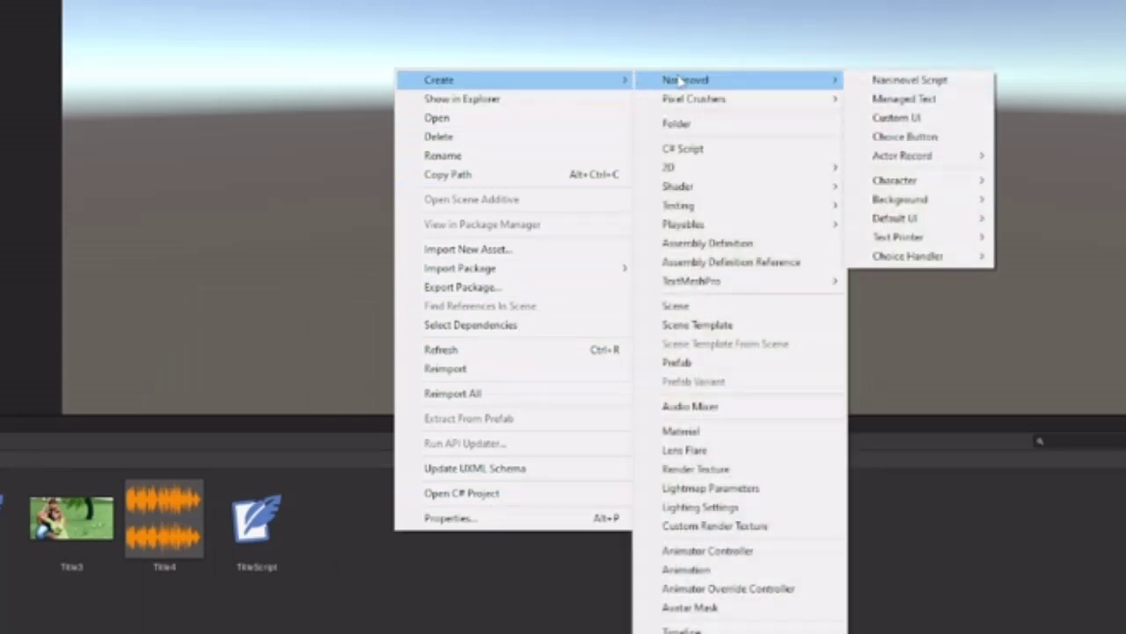
left_click(880, 81)
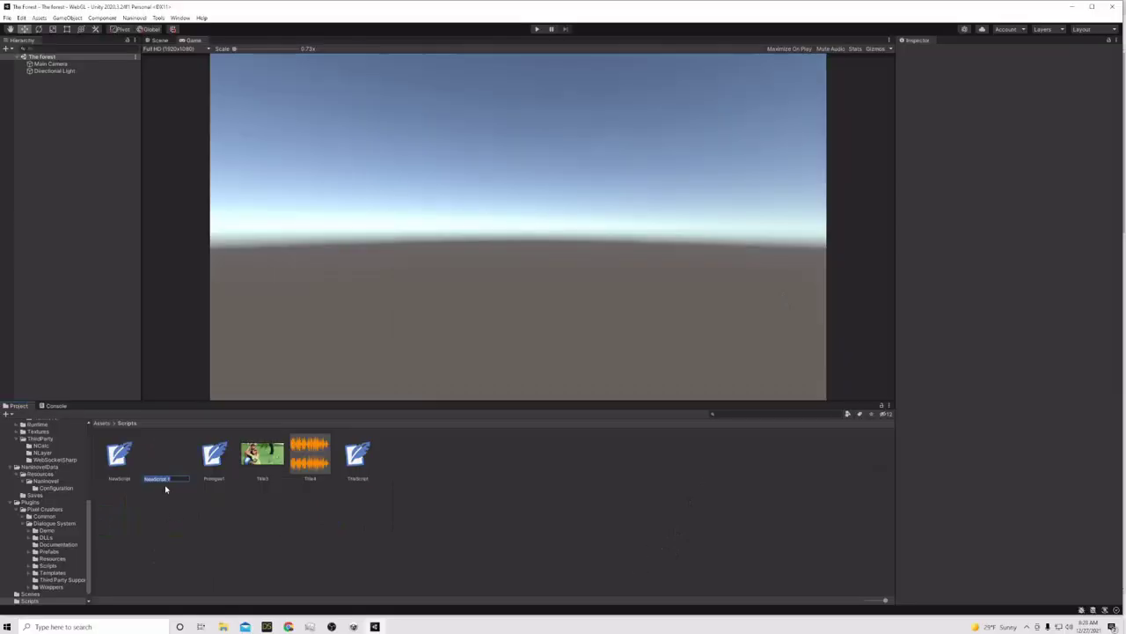
type("T")
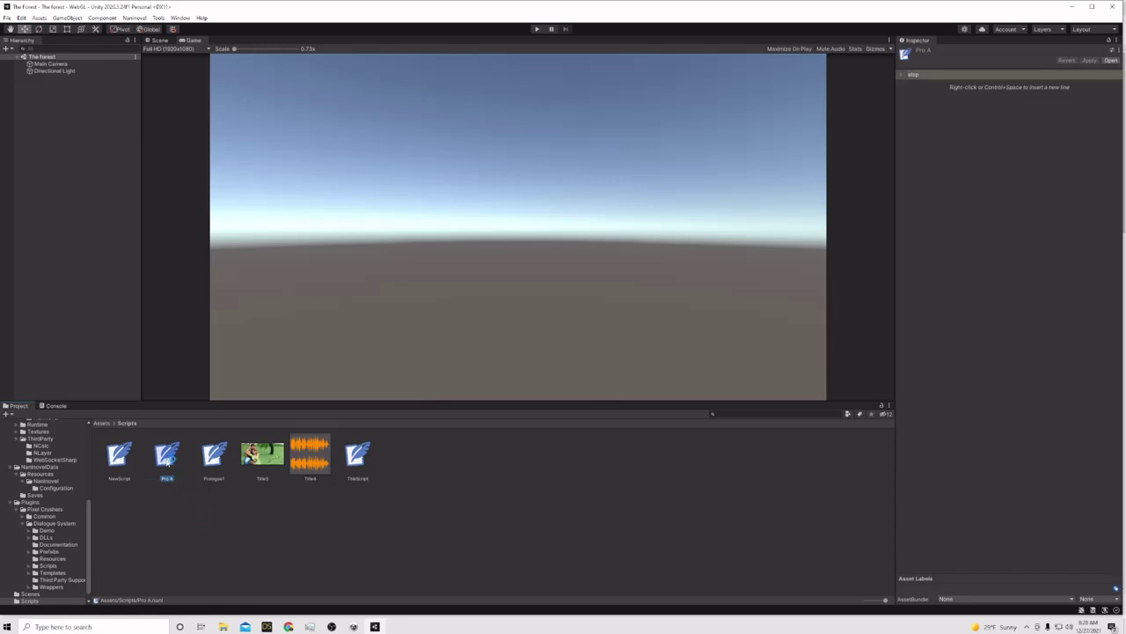
double_click(168, 457)
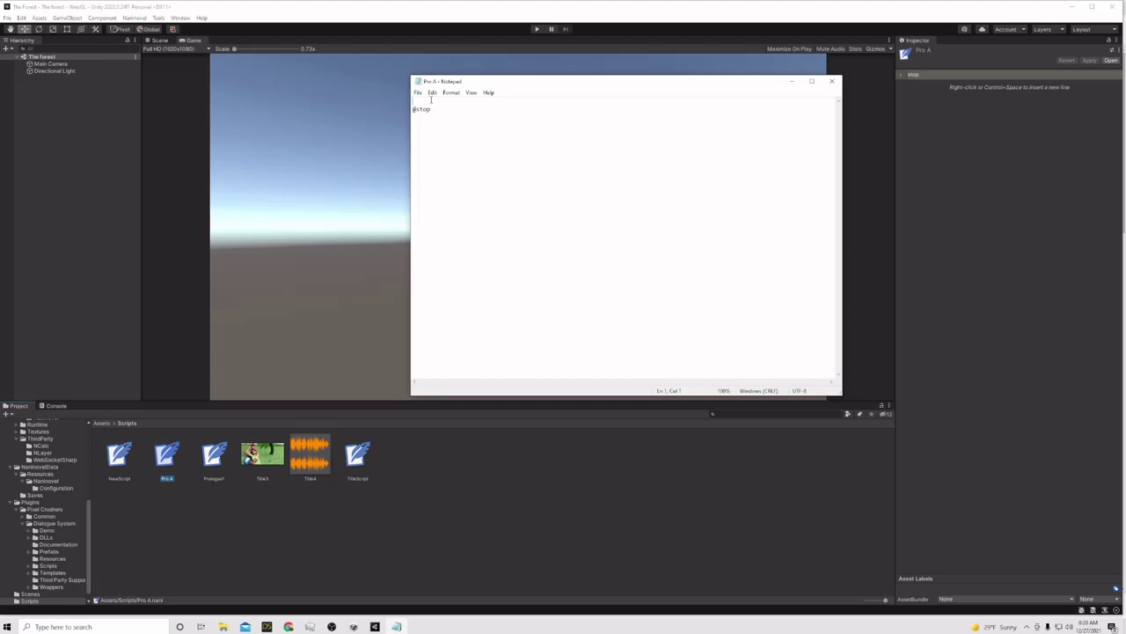
right_click(431, 101)
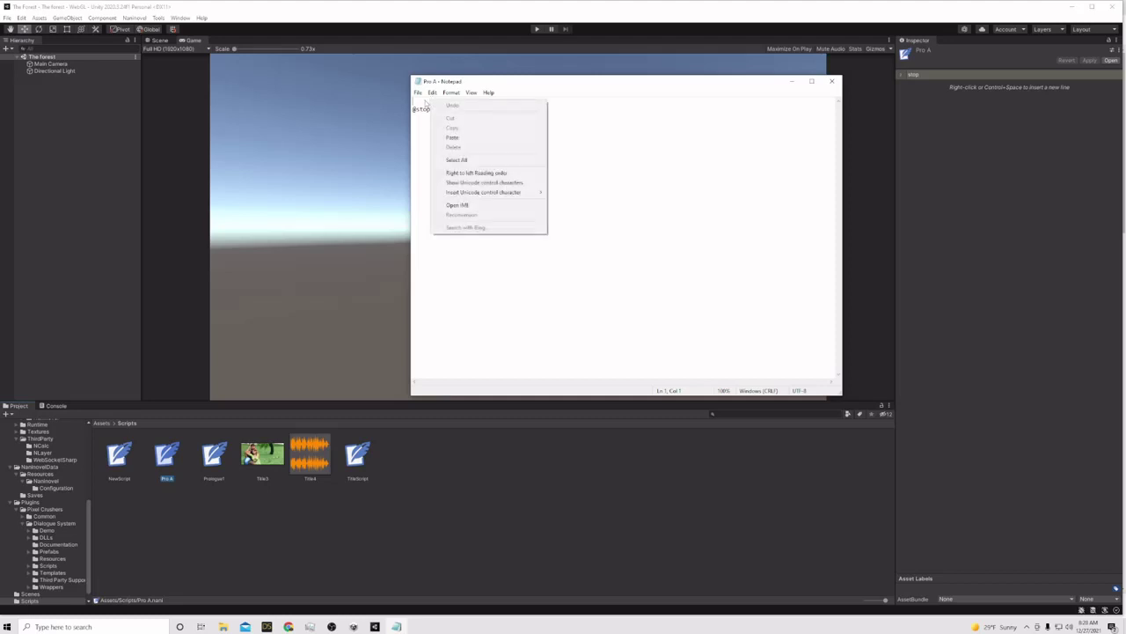
left_click(411, 153)
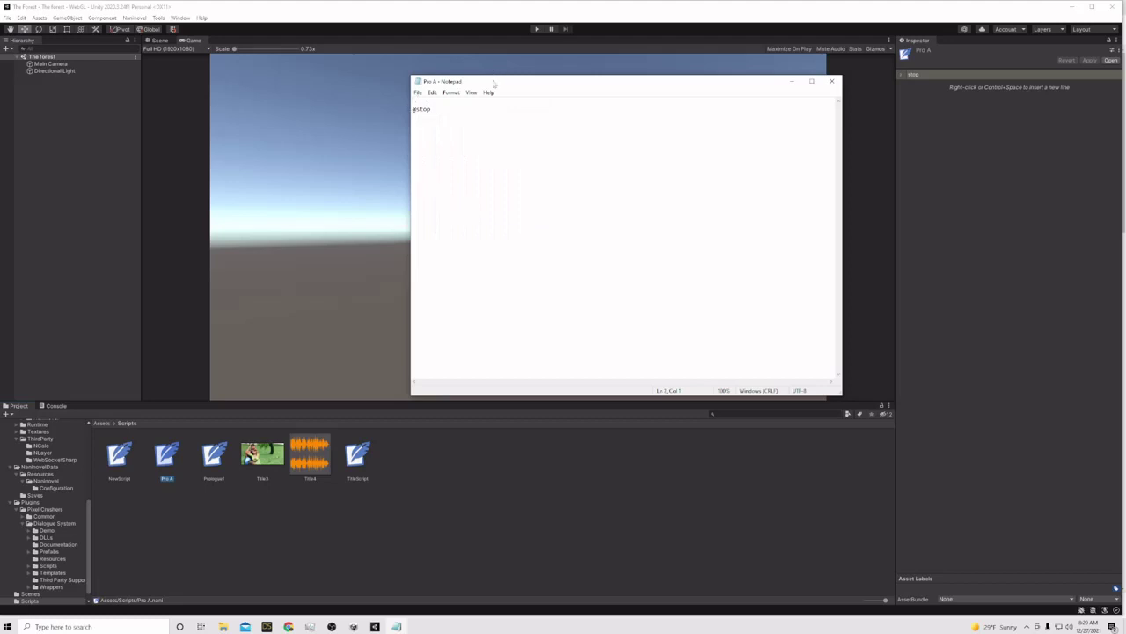
left_click_drag(492, 74, 732, 99)
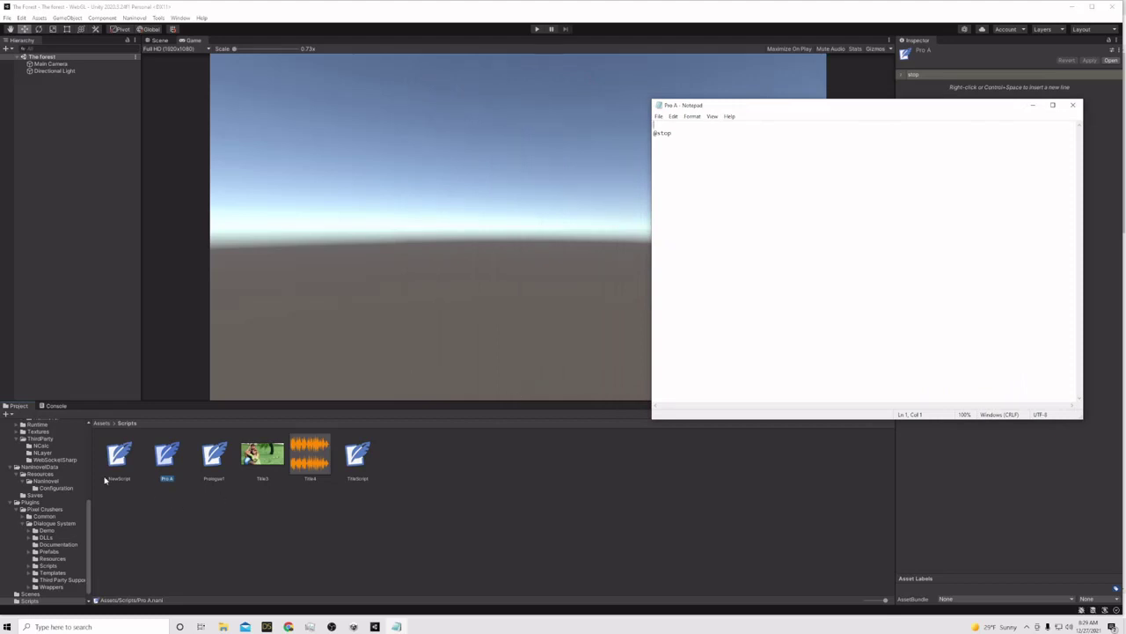
left_click(101, 424)
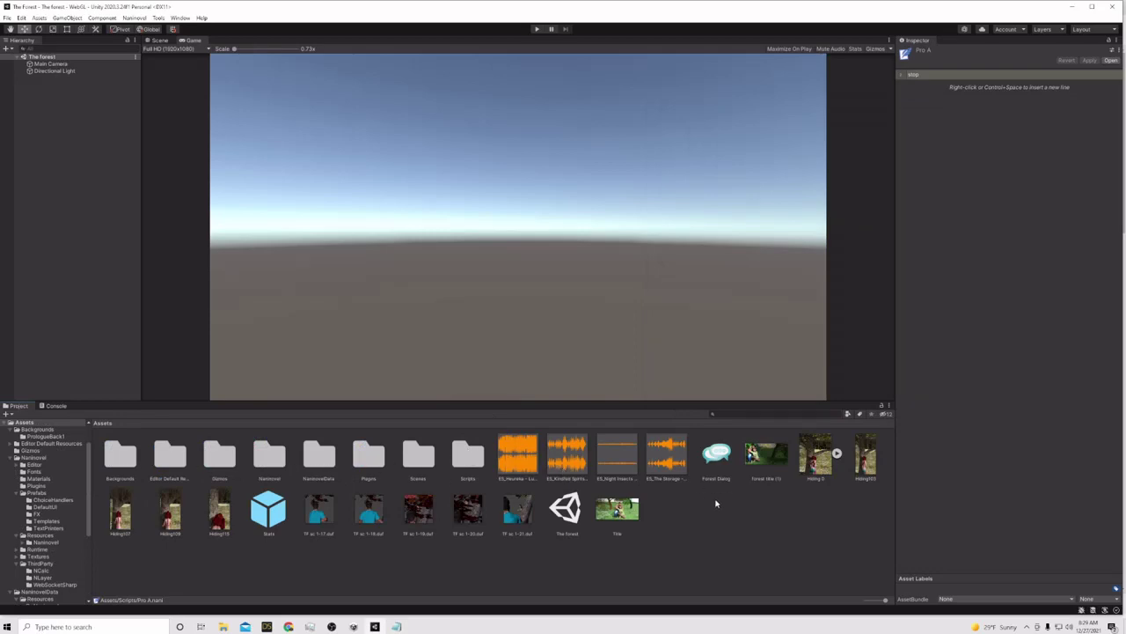
Add a folder named 'Sound' under Assets and open it
right_click(693, 528)
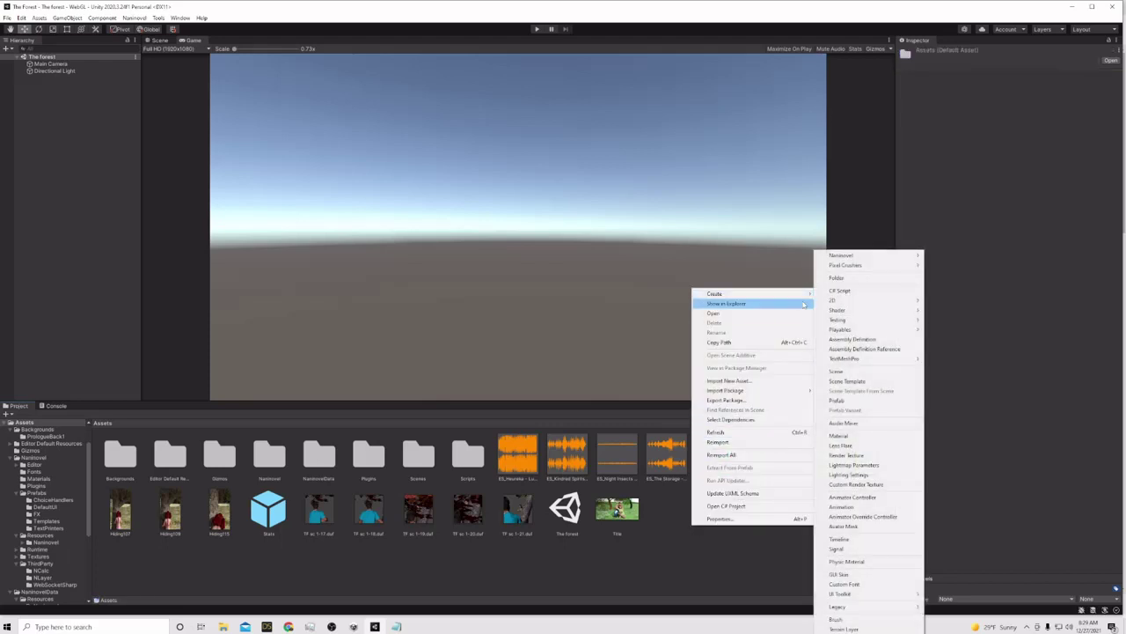
mouse_move(757, 293)
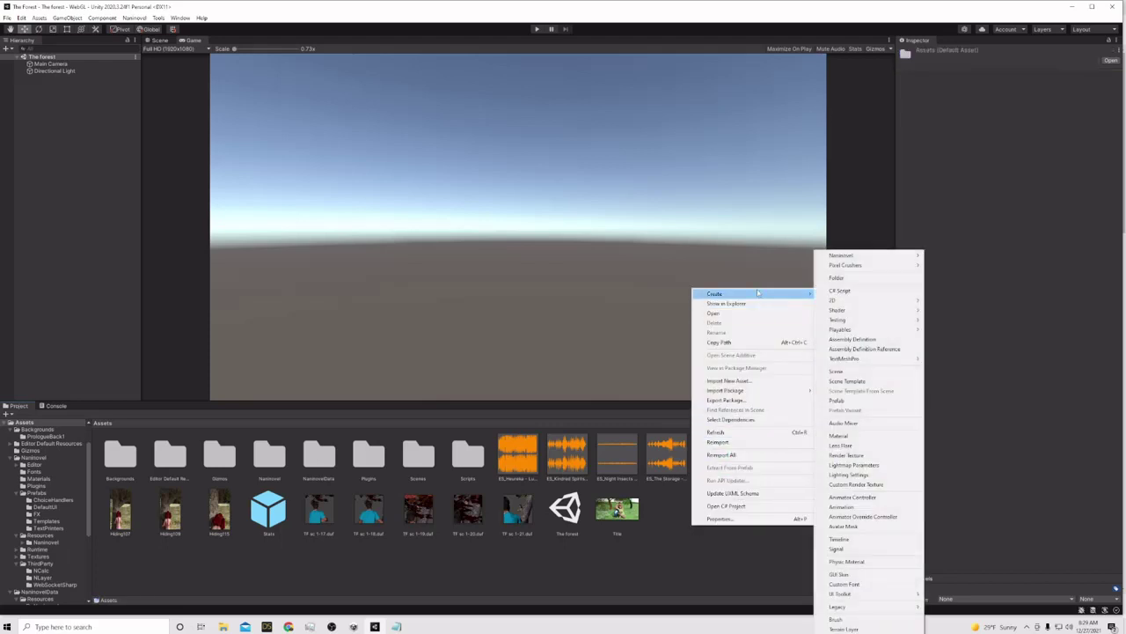
left_click(835, 277)
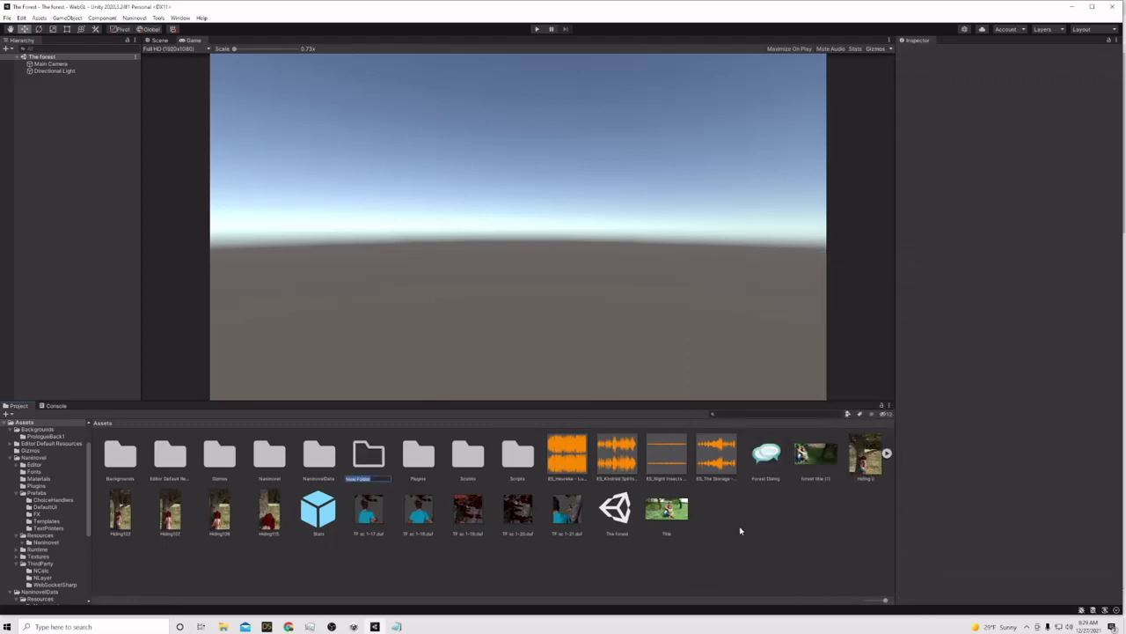
type("Sound")
key("Return")
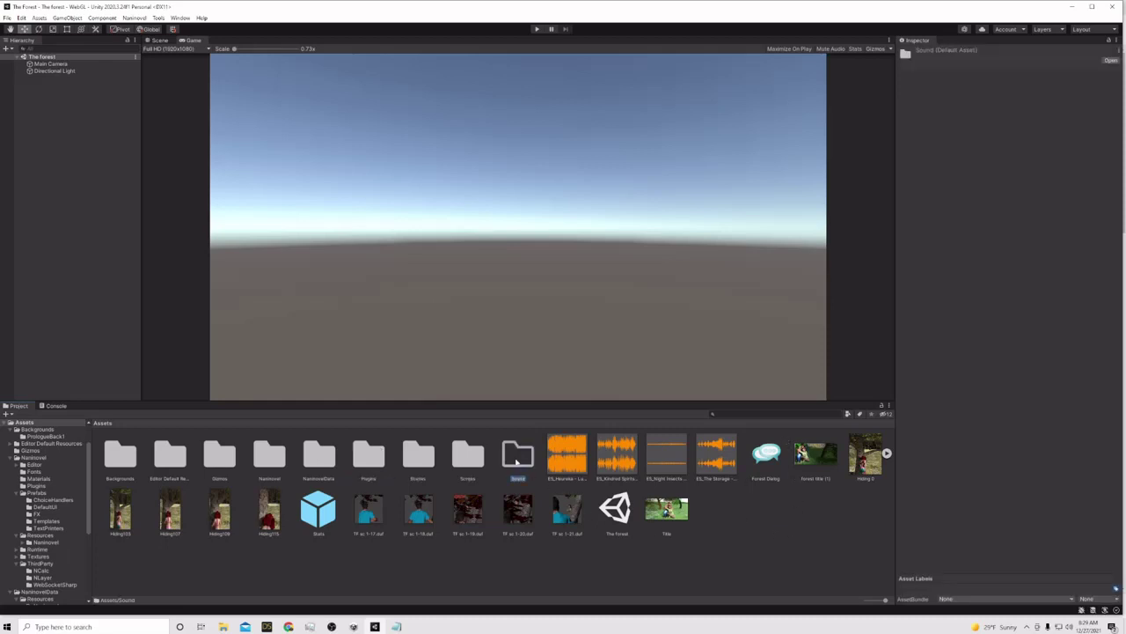
double_click(518, 455)
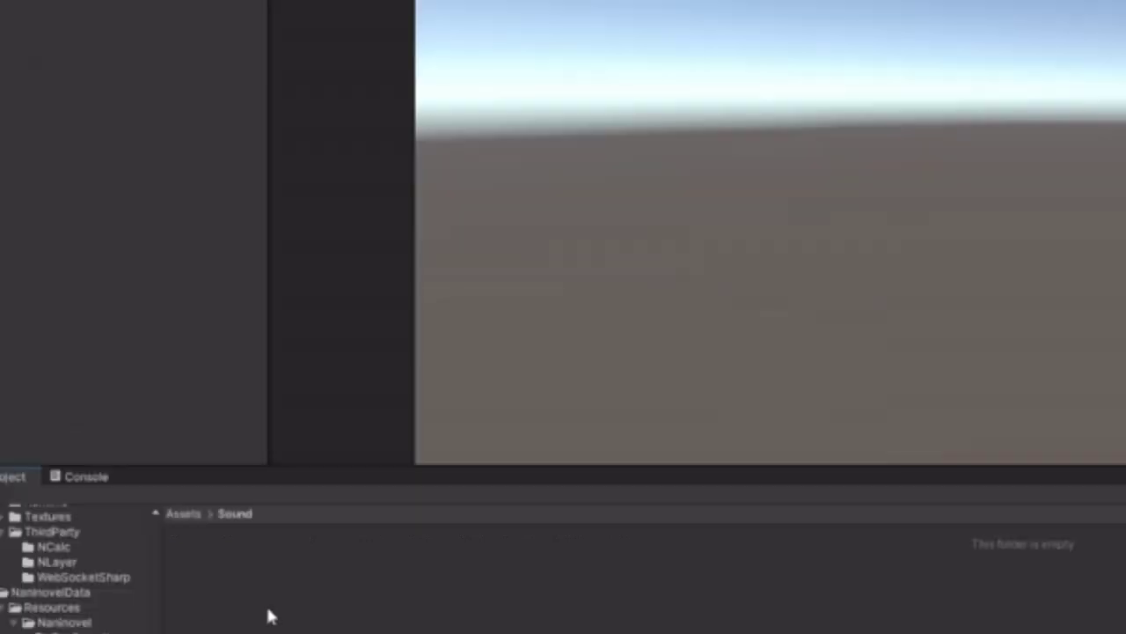
Import all eight ES_ files from Downloads > music downloads into the Sound folder
right_click(139, 466)
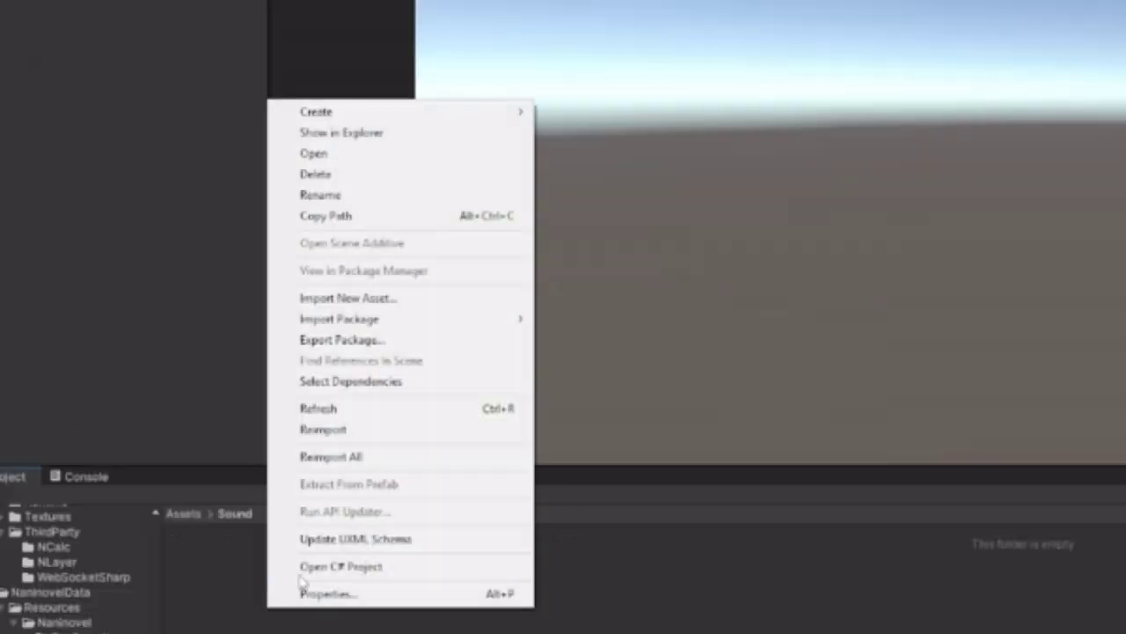
left_click(340, 299)
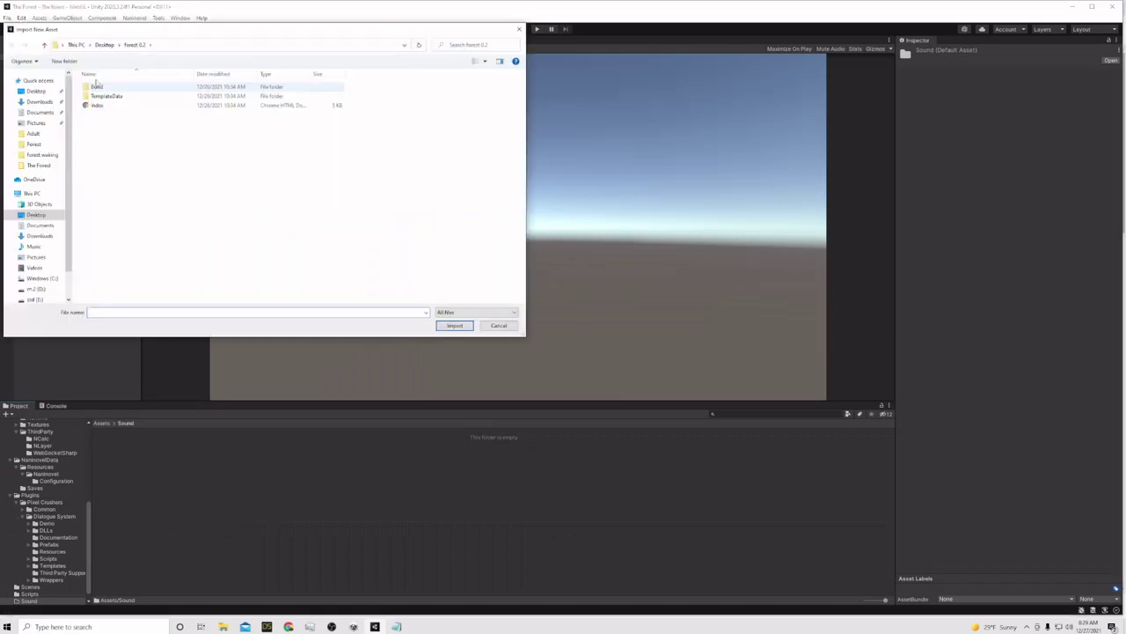
left_click(77, 44)
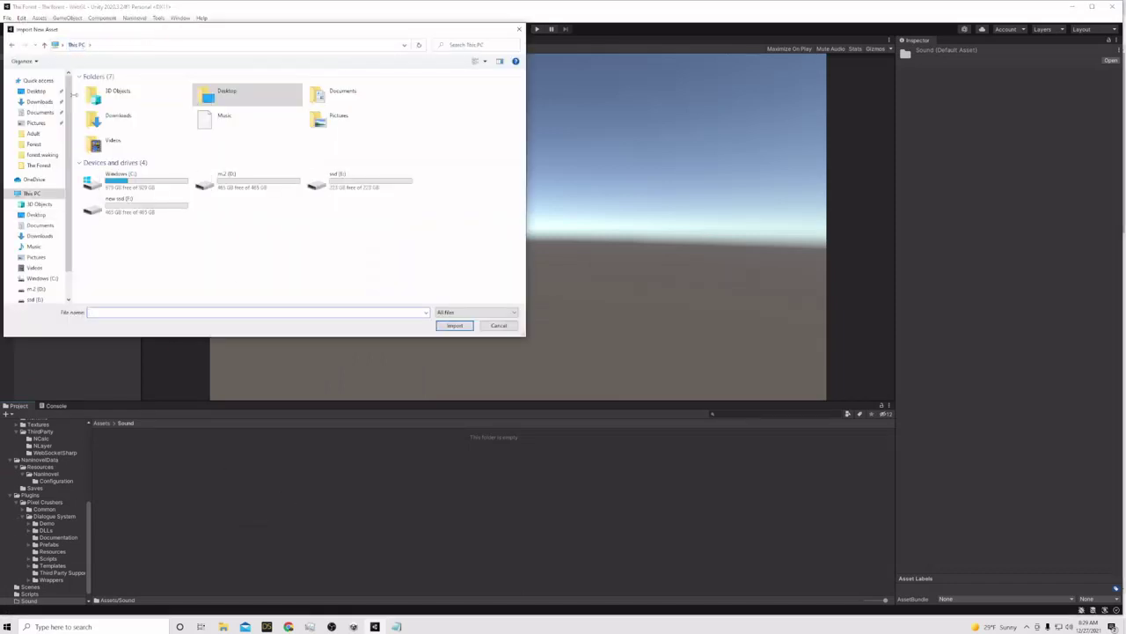
double_click(100, 120)
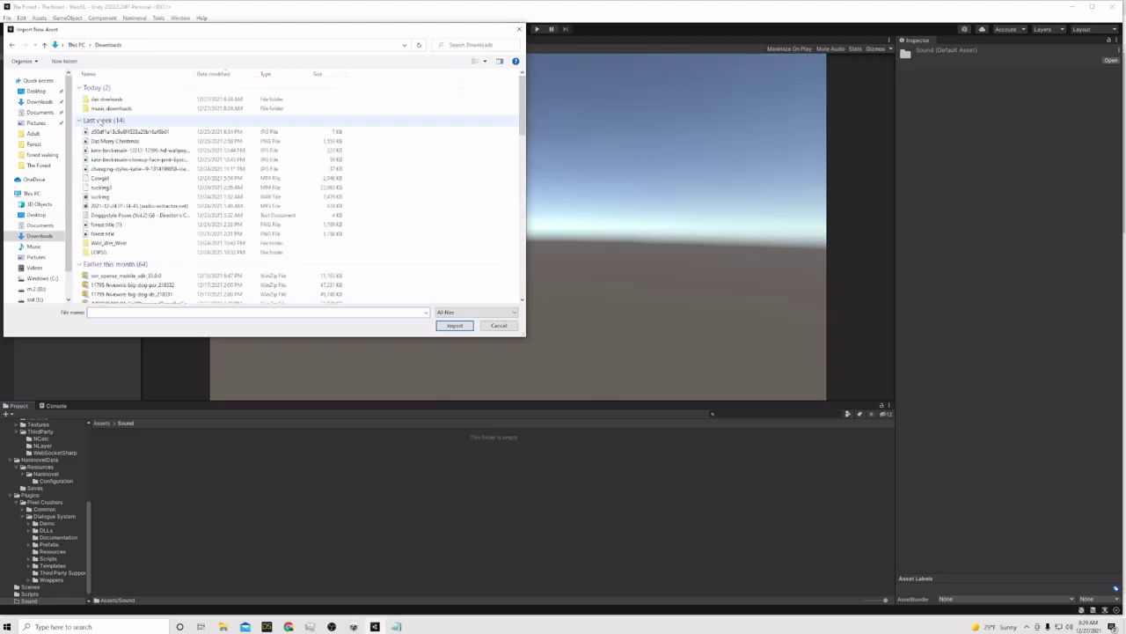
double_click(111, 108)
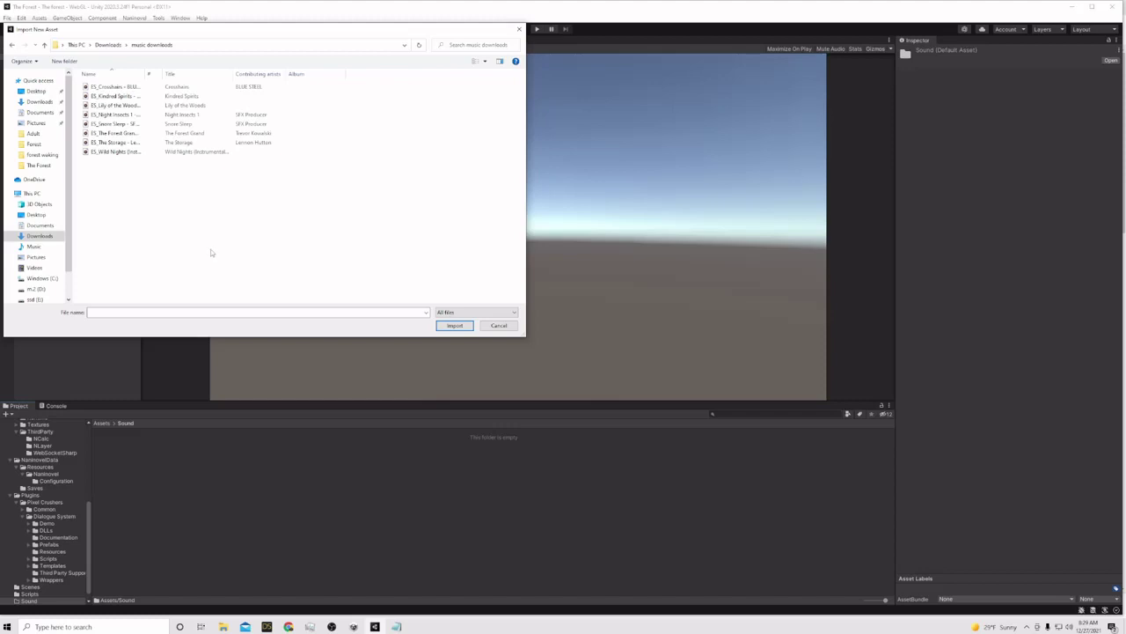
left_click(103, 87)
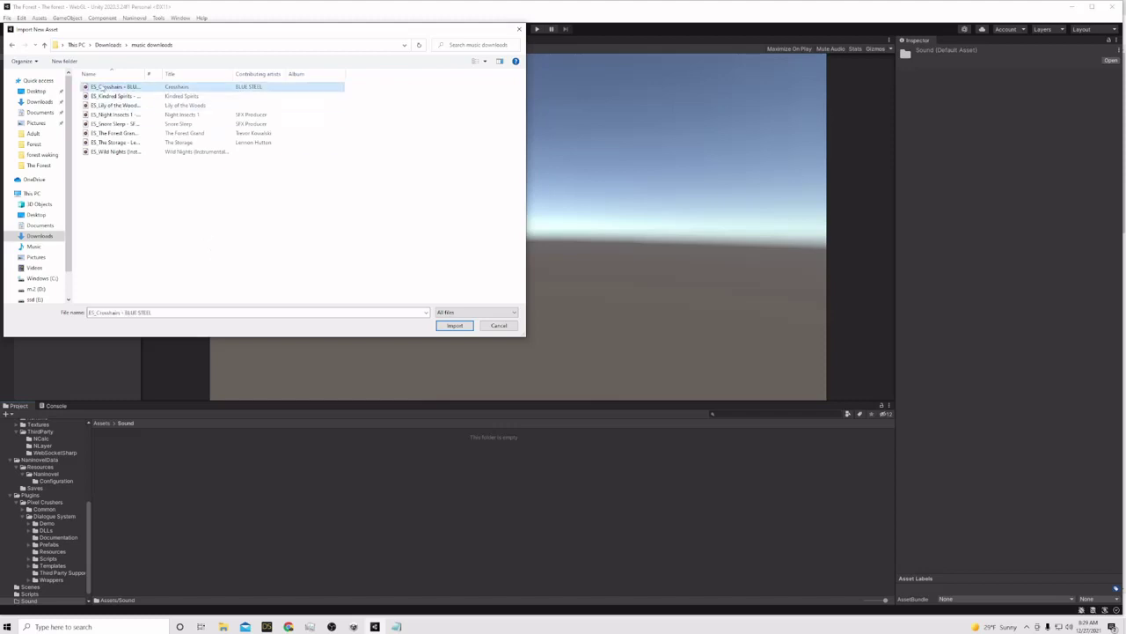
left_click(105, 152, "shift")
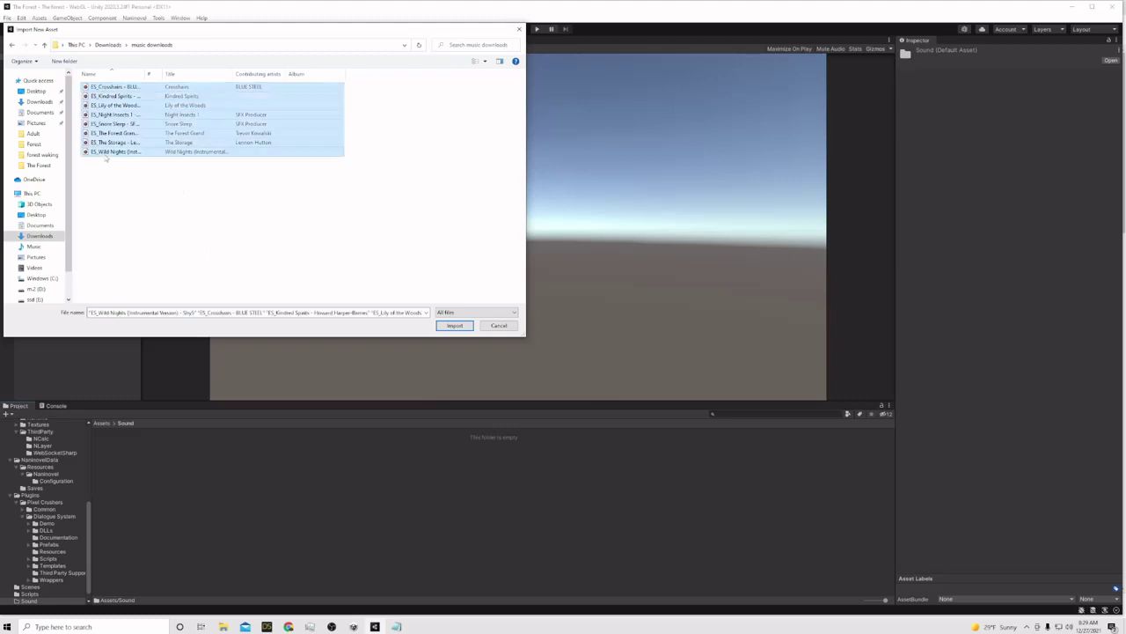
left_click(454, 325)
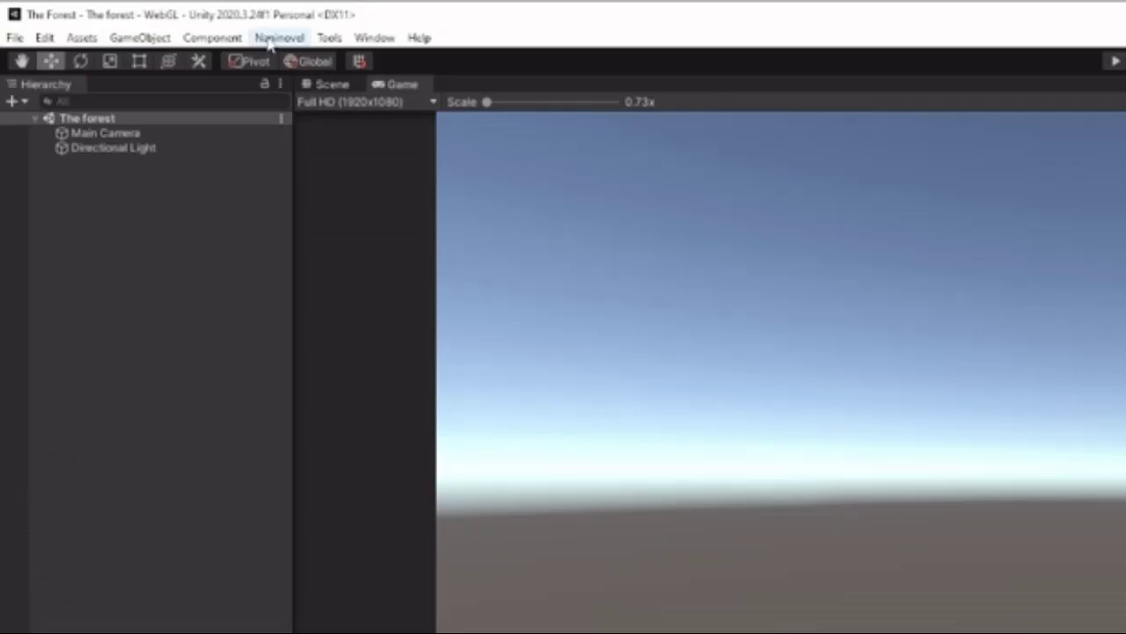
Show the Audio resources list via Naninovel > Resources > Audio
left_click(271, 41)
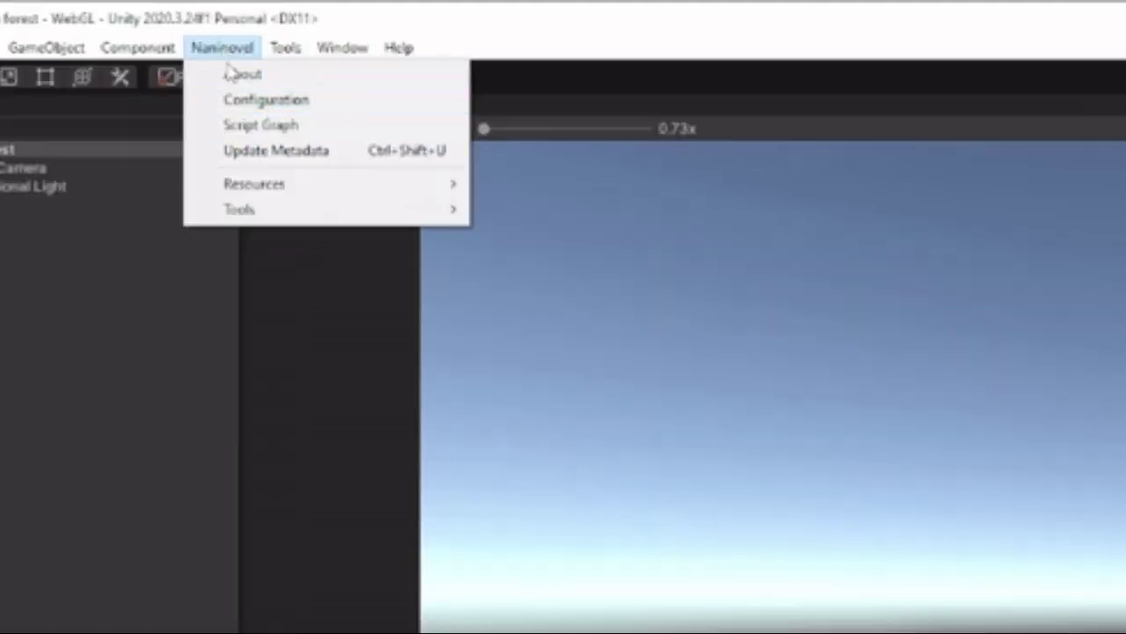
mouse_move(259, 184)
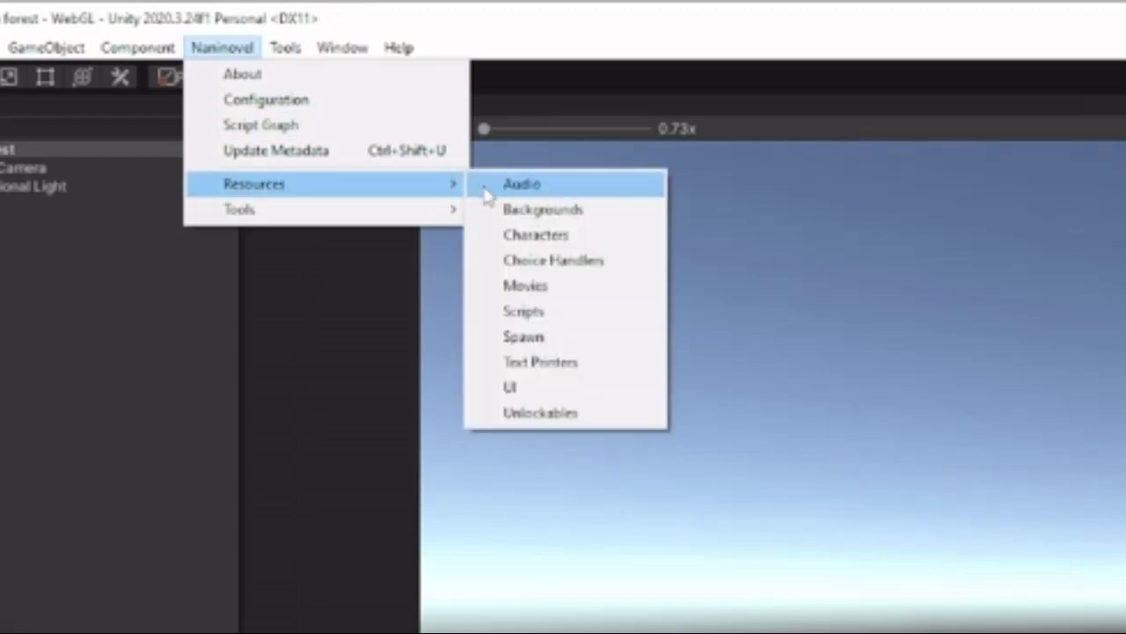
left_click(438, 378)
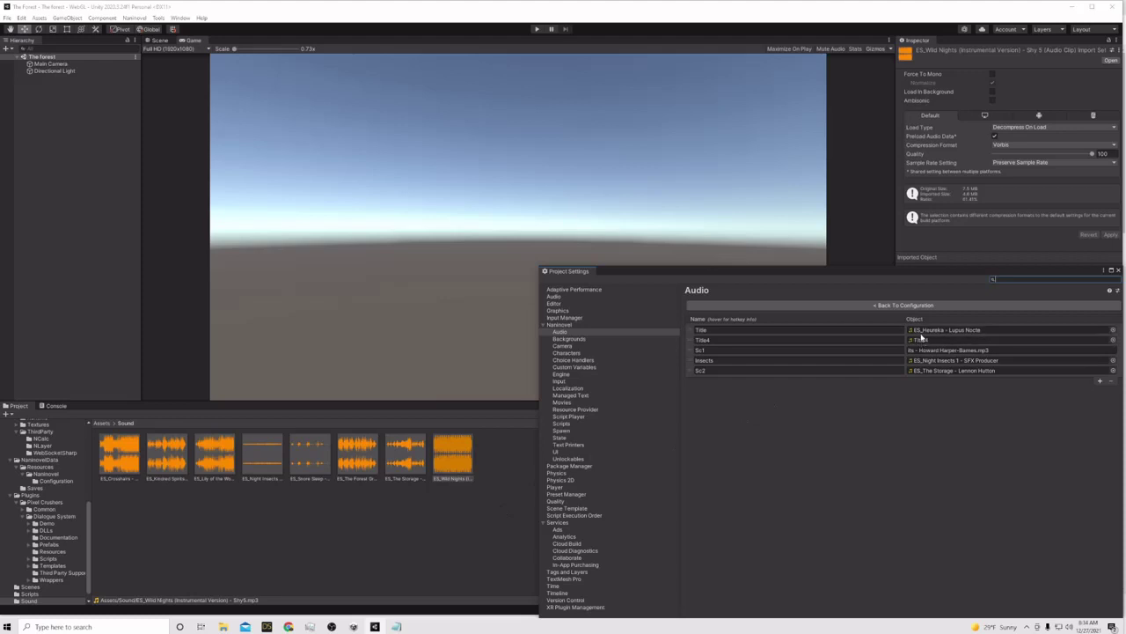
Delete the ES_Night Insects 1 clip from the Sound folder
left_click(259, 463)
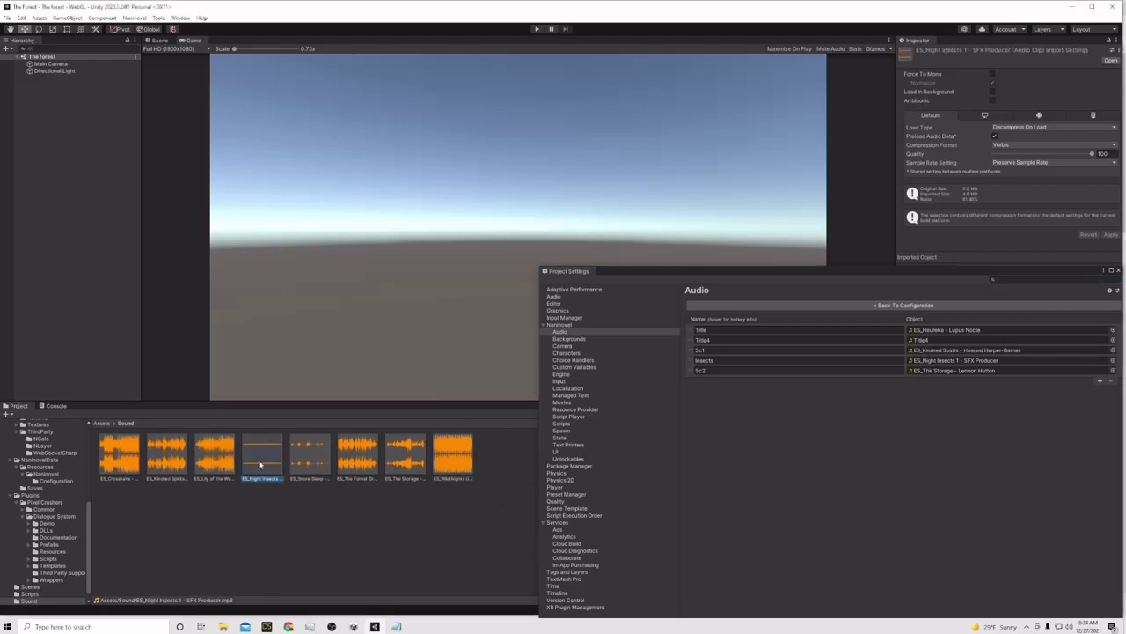
key("Delete")
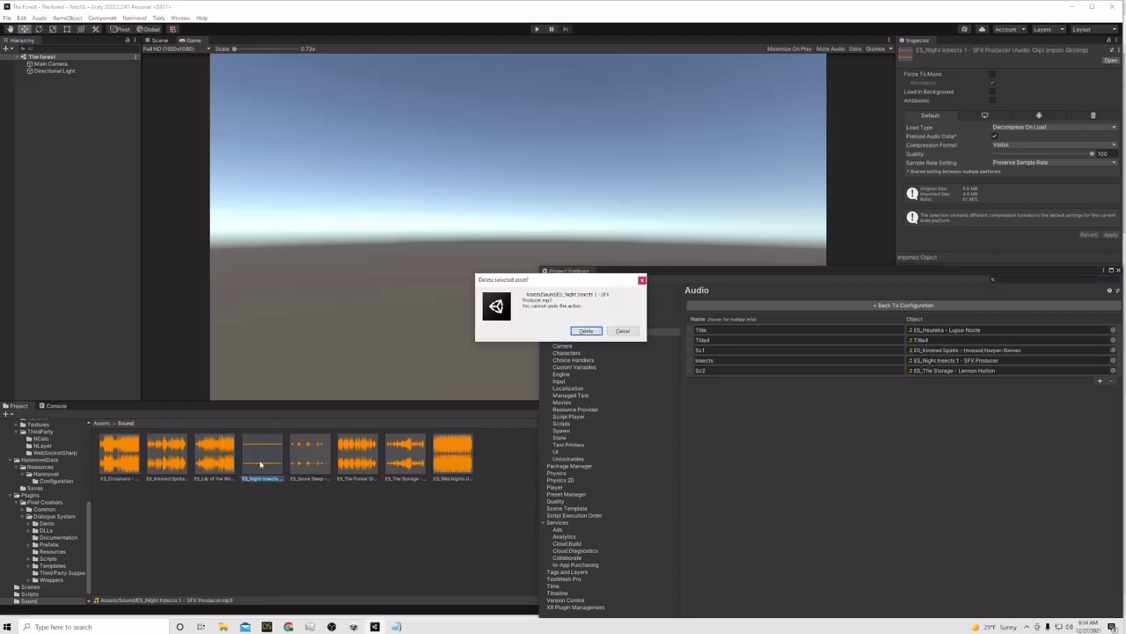
left_click(586, 330)
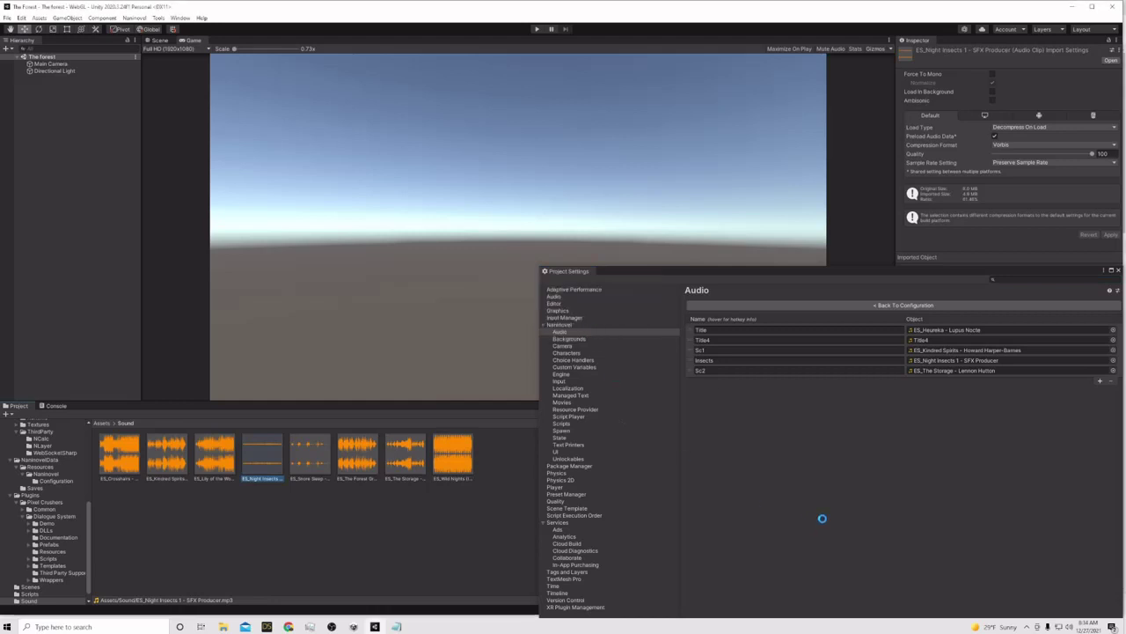
Delete the Kindred Spirits and The Storage clips as well
left_click(183, 473)
key("Delete")
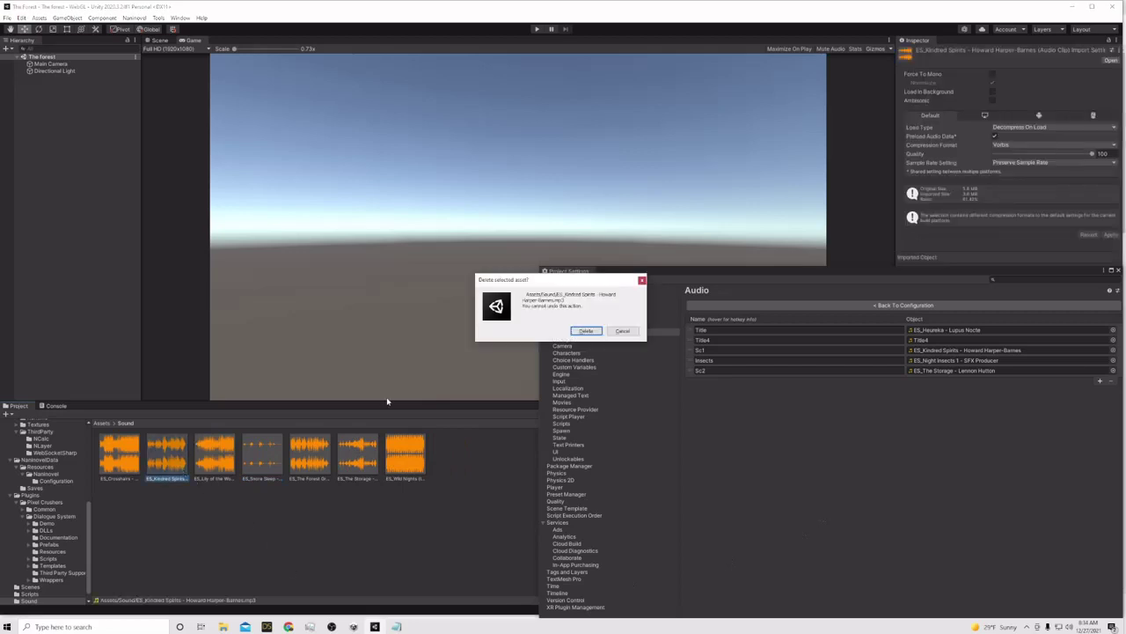
key("Return")
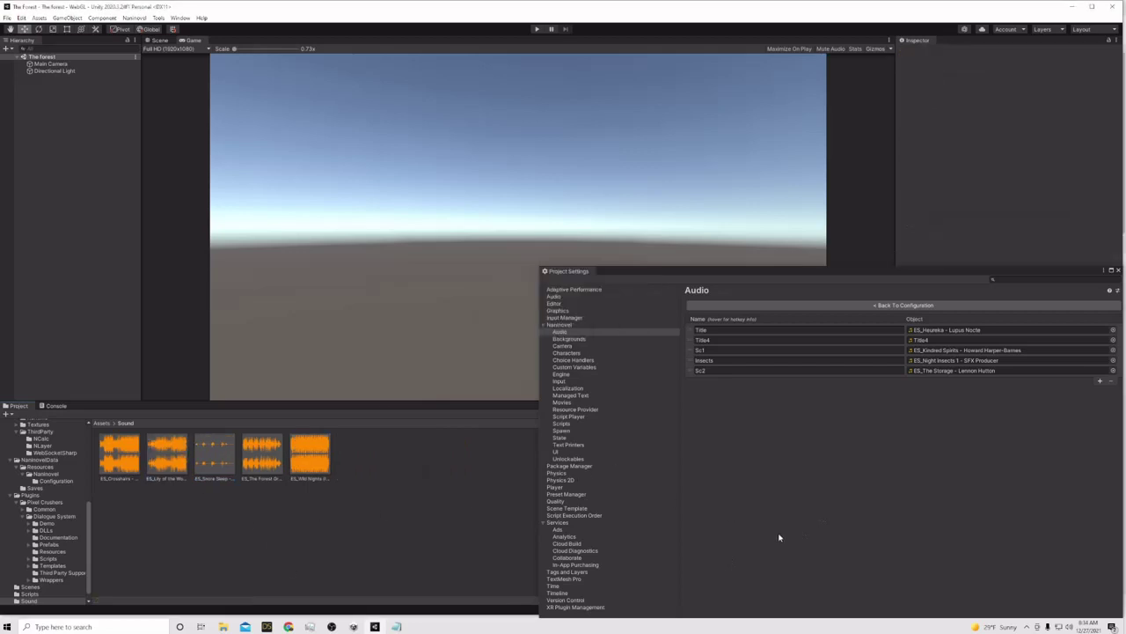
left_click(128, 480)
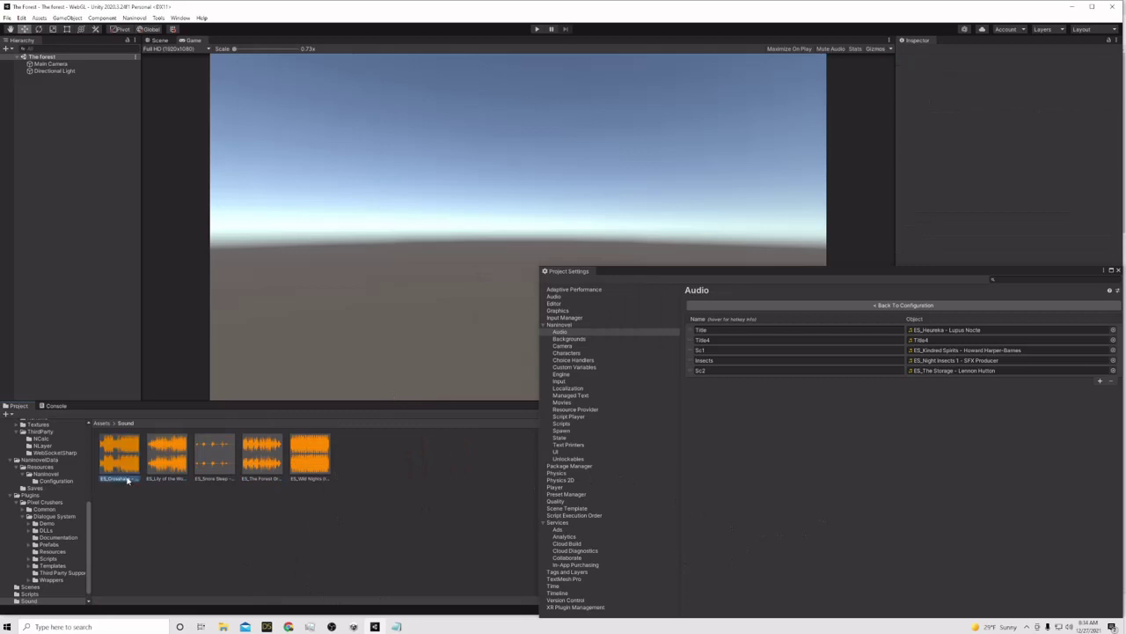
Drag the five clips from ES_Wild Nights to ES_Crosshairs into the Audio resources list
left_click(304, 457)
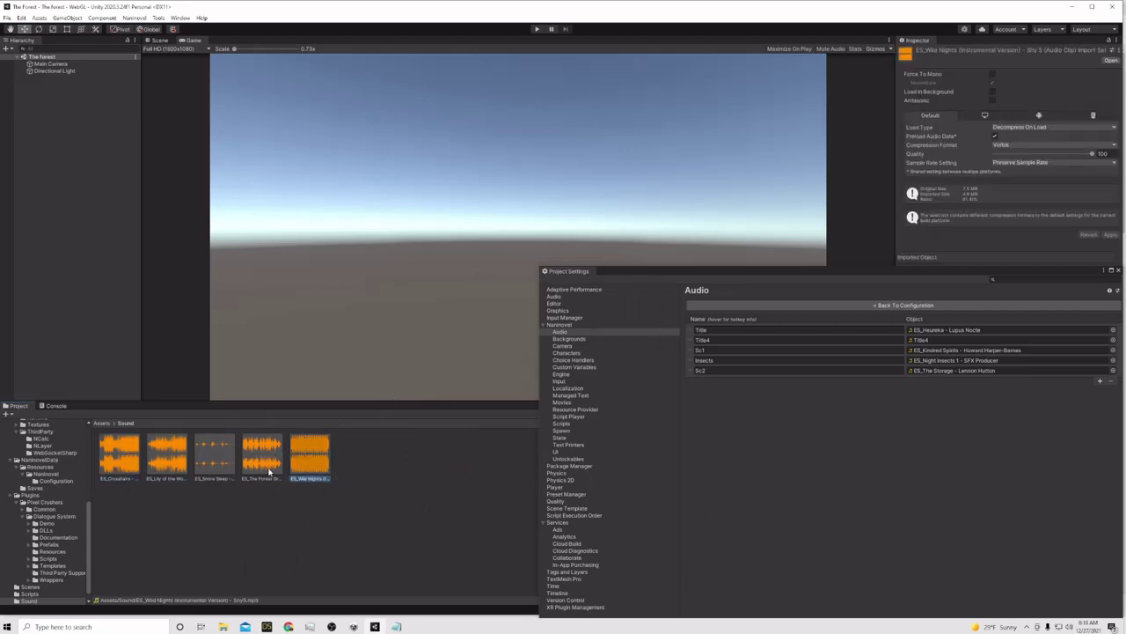
left_click(136, 471, "shift")
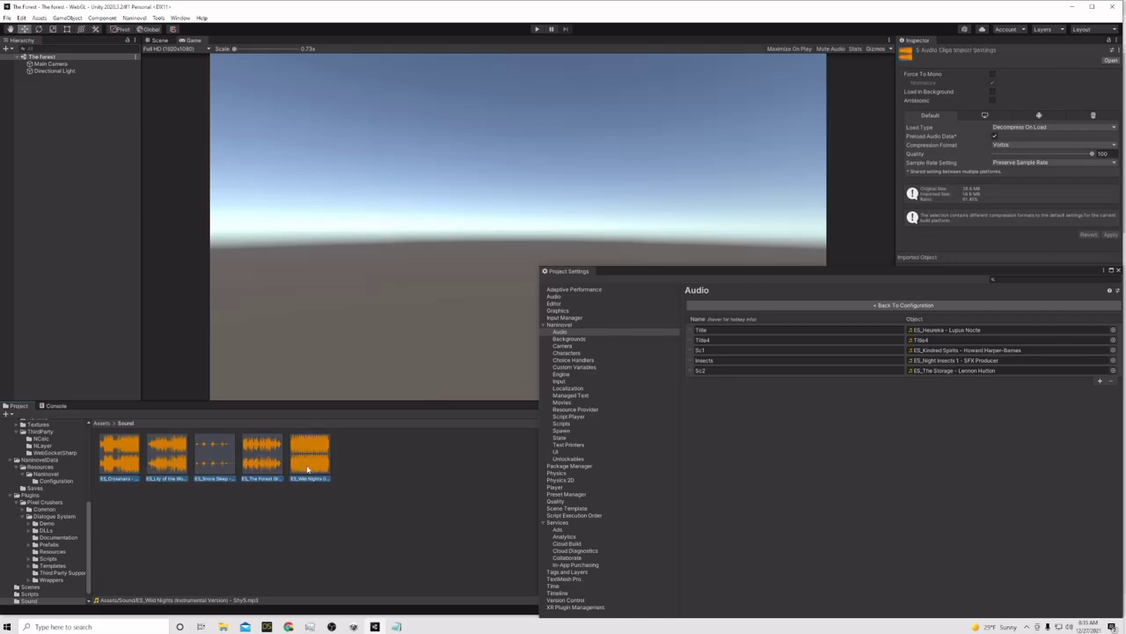
left_click_drag(310, 456, 762, 404)
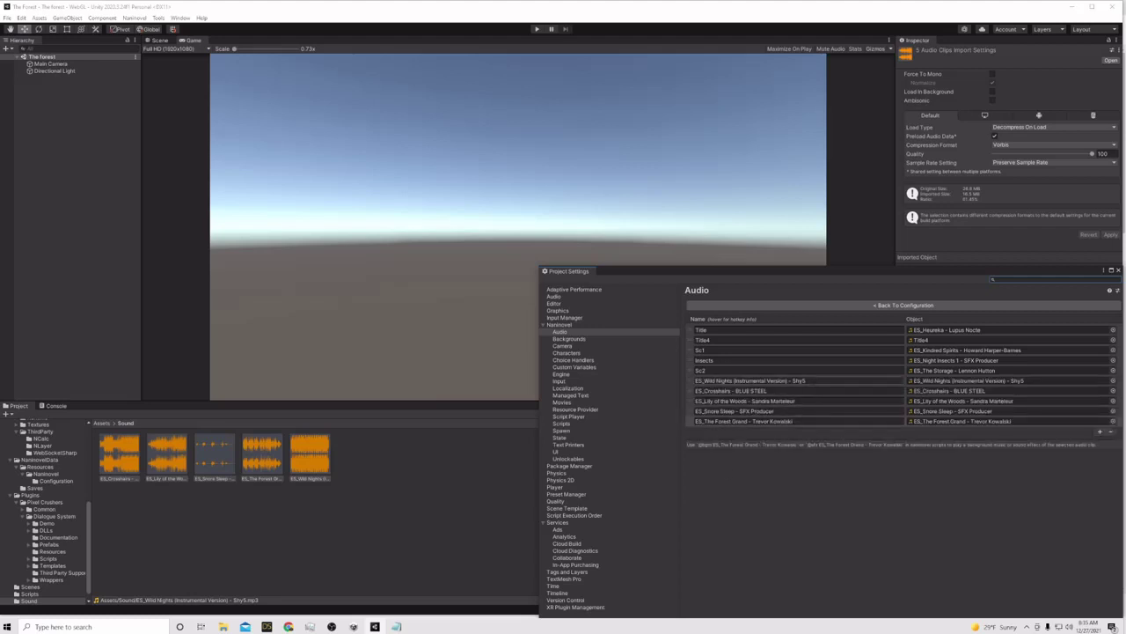
mouse_move(704, 325)
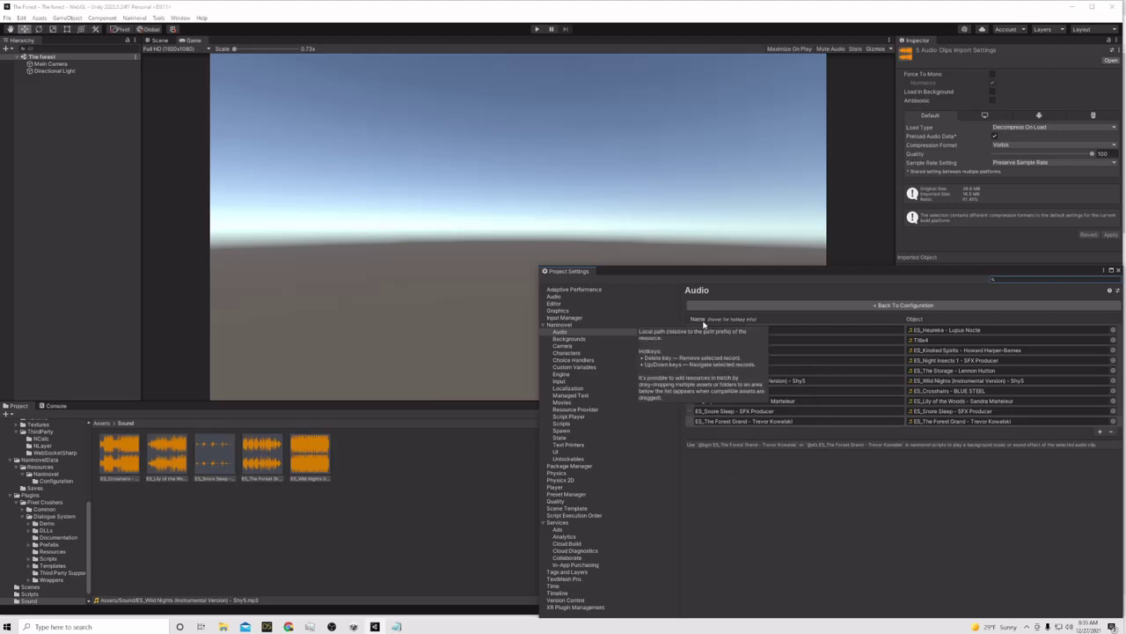